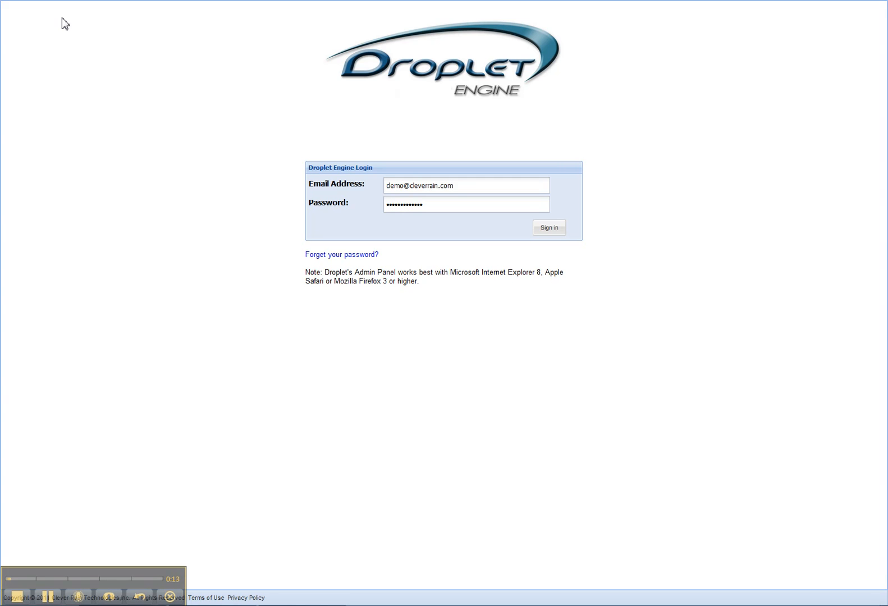
Step: Sign in to the admin panel with the prefilled credentials and start creating a new Droplet from the design area
{"action": "left_click", "coordinate": [550, 229]}
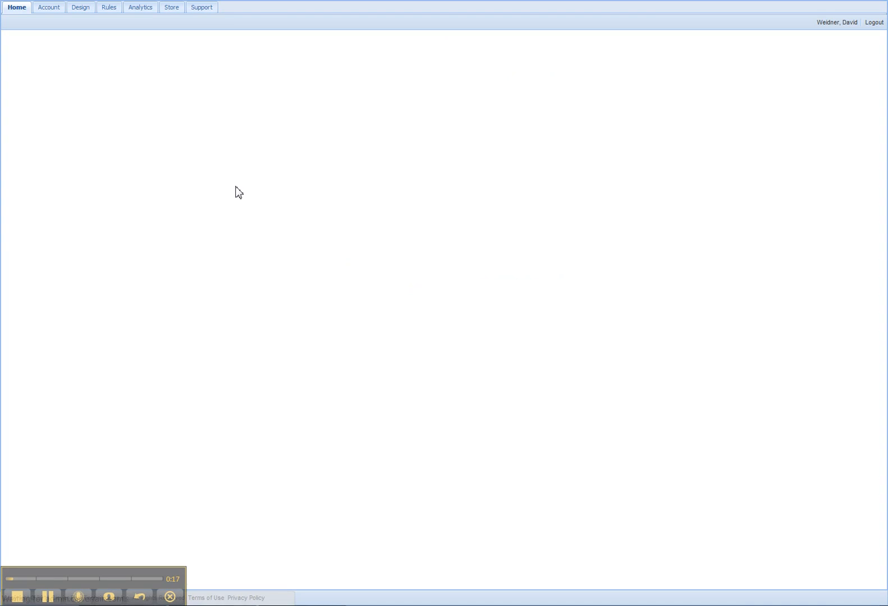
{"action": "left_click", "coordinate": [80, 10]}
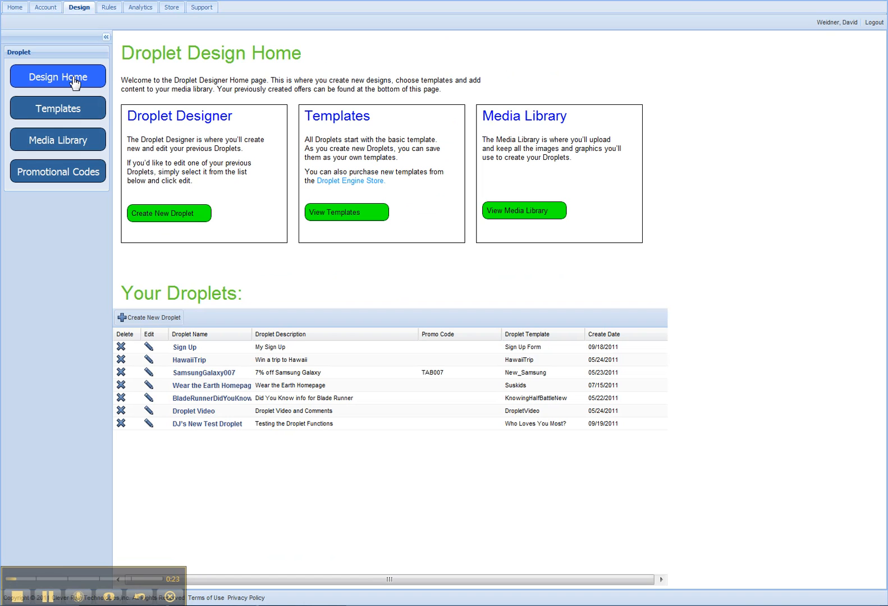
{"action": "left_click", "coordinate": [160, 218]}
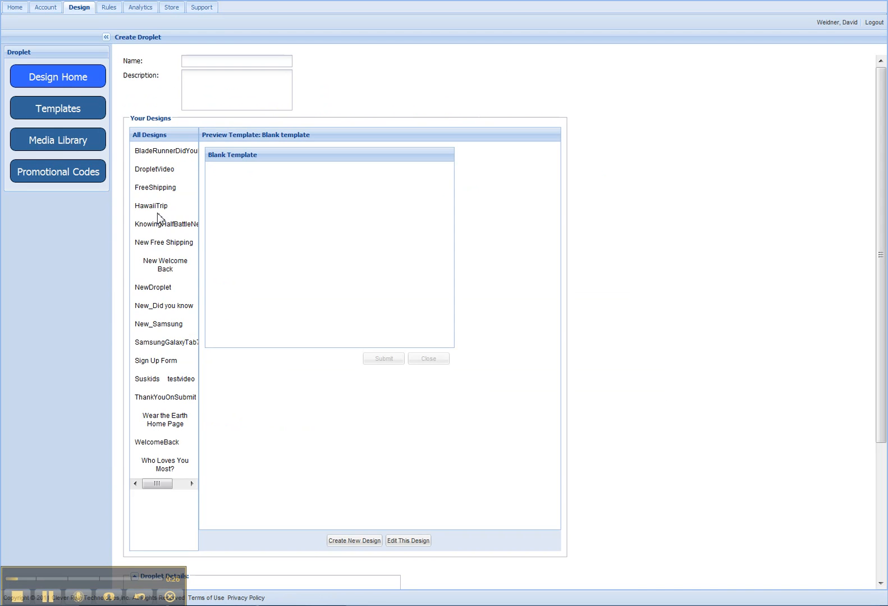
Step: Enter "New Droplet" as both the name and the description of the Droplet
{"action": "left_click", "coordinate": [214, 62]}
{"action": "type", "text": "New Droplet"}
{"action": "key", "text": "Tab"}
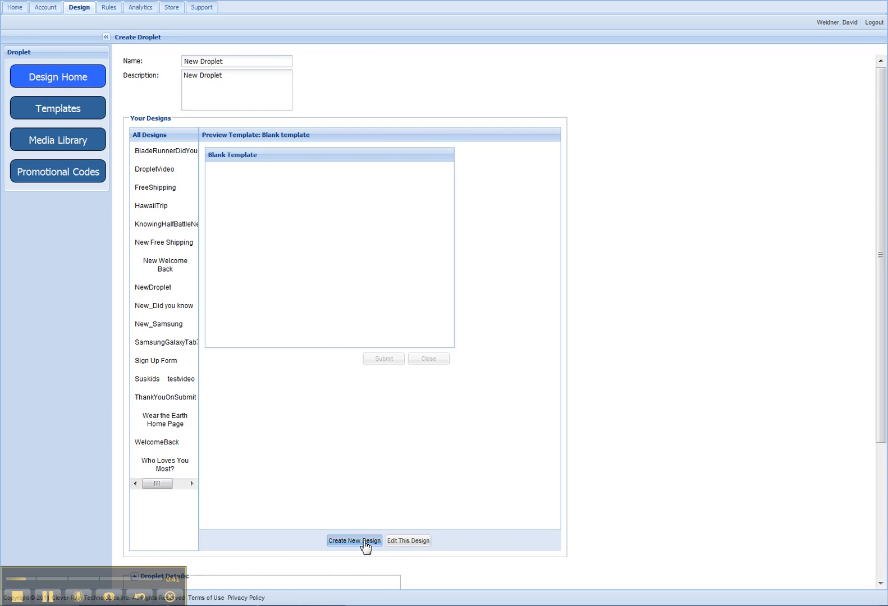
Step: Create a new design for the Droplet and set its form title to "New Droplet"
{"action": "left_click", "coordinate": [364, 543]}
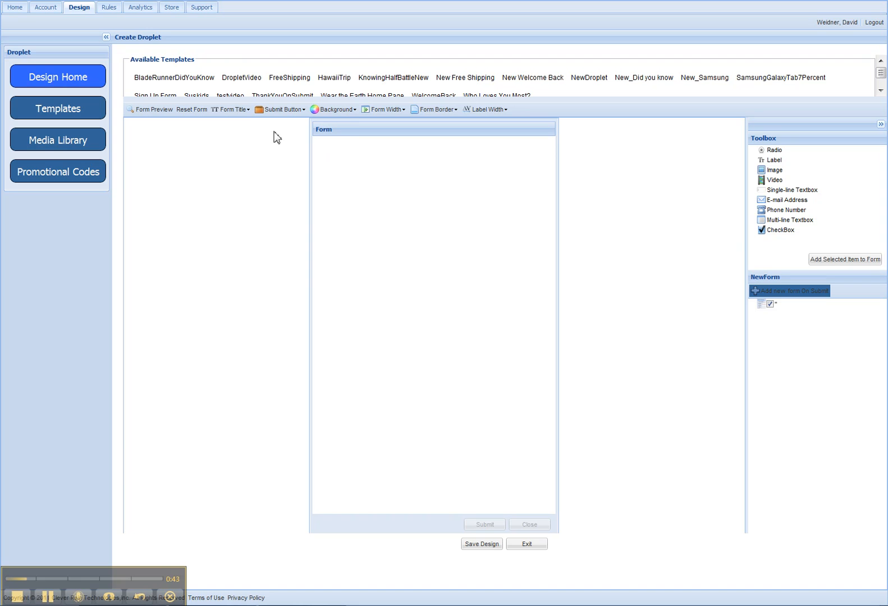
{"action": "left_click", "coordinate": [246, 111]}
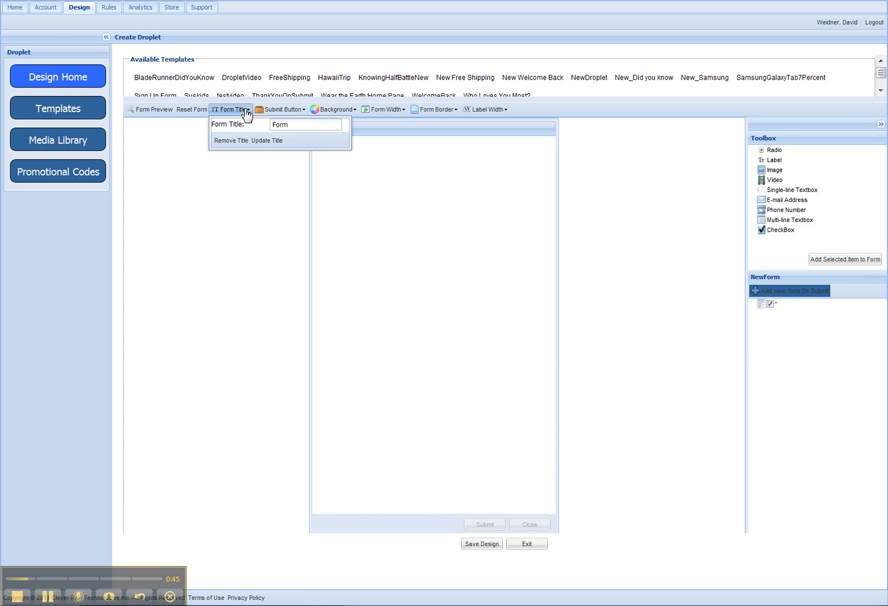
{"action": "left_click_drag", "start_coordinate": [274, 124], "coordinate": [306, 128]}
{"action": "type", "text": "New Droplet"}
{"action": "left_click", "coordinate": [259, 141]}
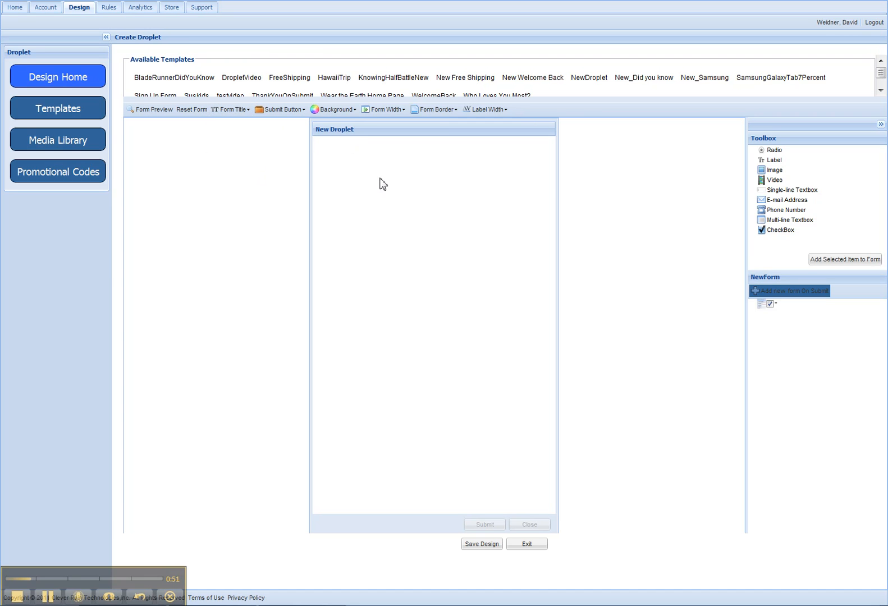
Step: Set the form's background to the medium blue colour 7A9DC3 at 100 opacity
{"action": "left_click", "coordinate": [390, 115]}
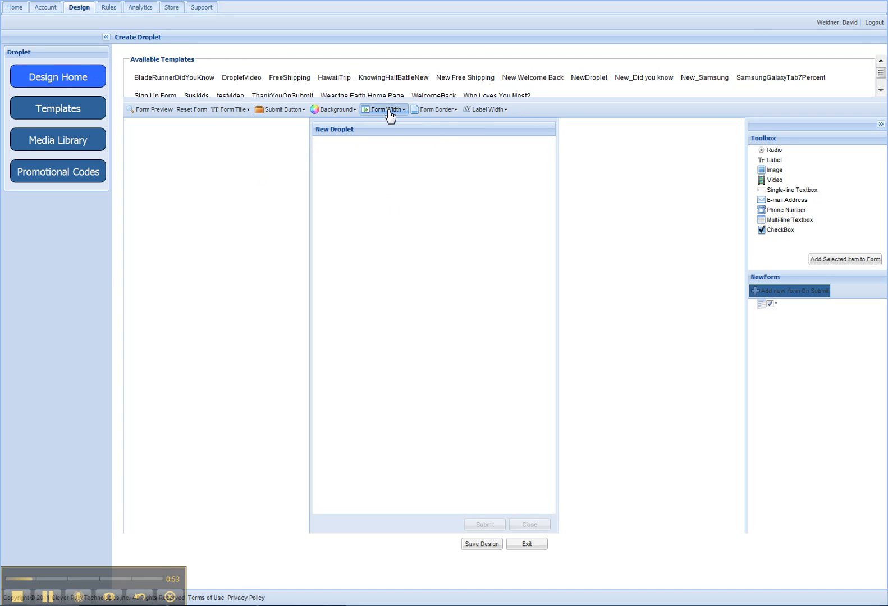
{"action": "left_click", "coordinate": [353, 112]}
{"action": "mouse_move", "coordinate": [371, 128]}
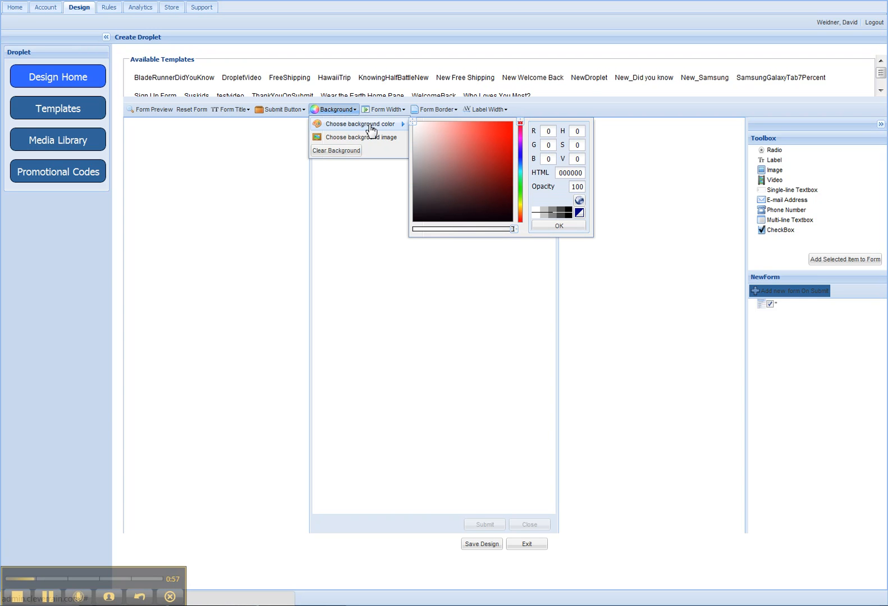
{"action": "left_click", "coordinate": [521, 163]}
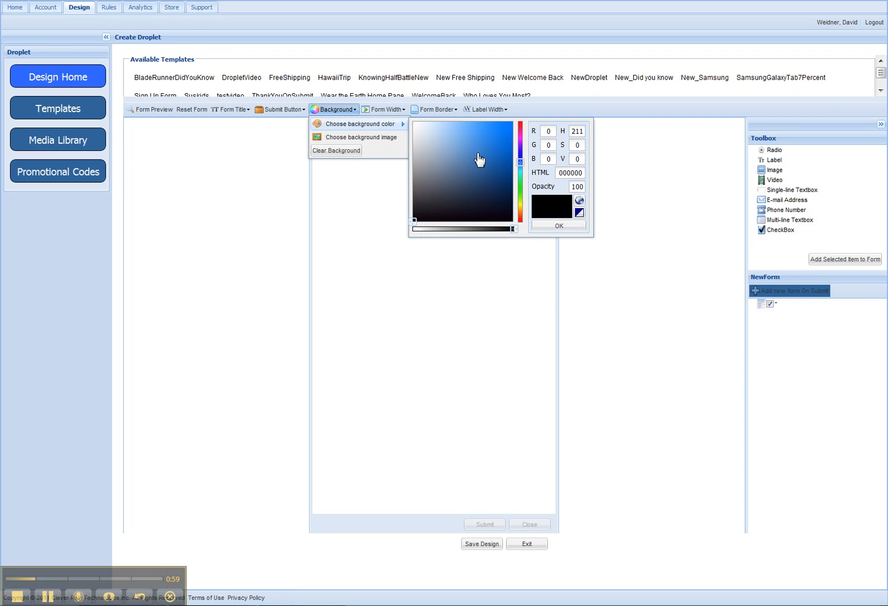
{"action": "left_click", "coordinate": [450, 145]}
{"action": "left_click", "coordinate": [561, 227]}
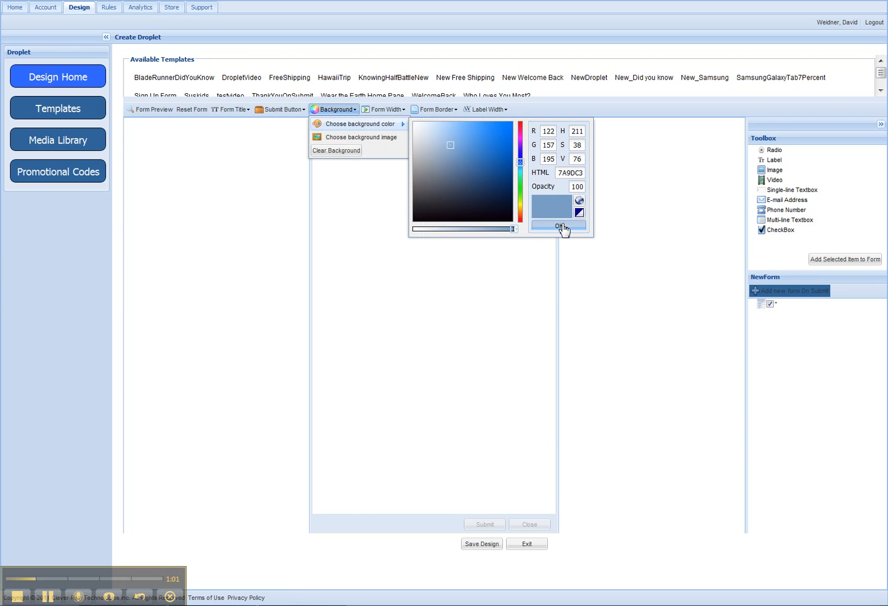
{"action": "left_click", "coordinate": [615, 255]}
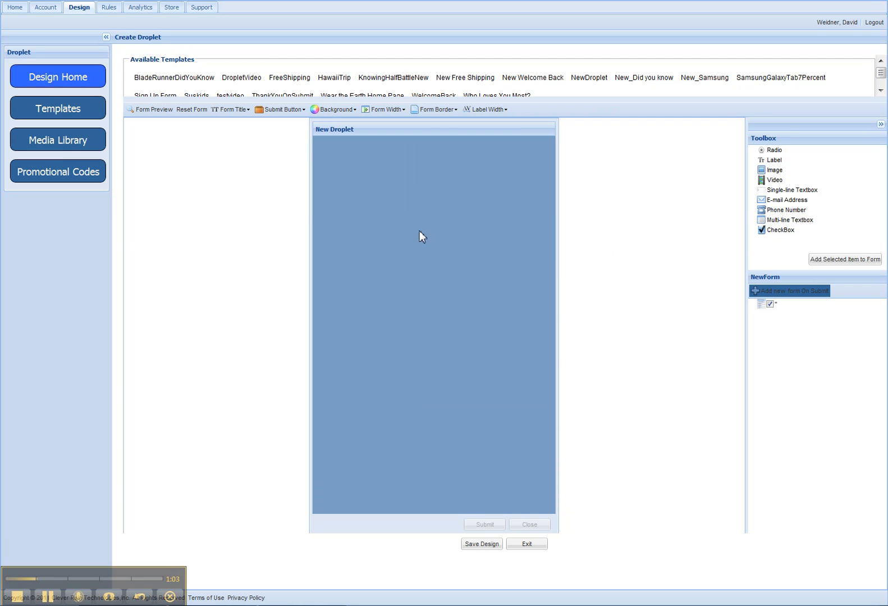
Step: Give the form a border of width 1 in the dark blue colour 2C3D58
{"action": "left_click", "coordinate": [434, 112]}
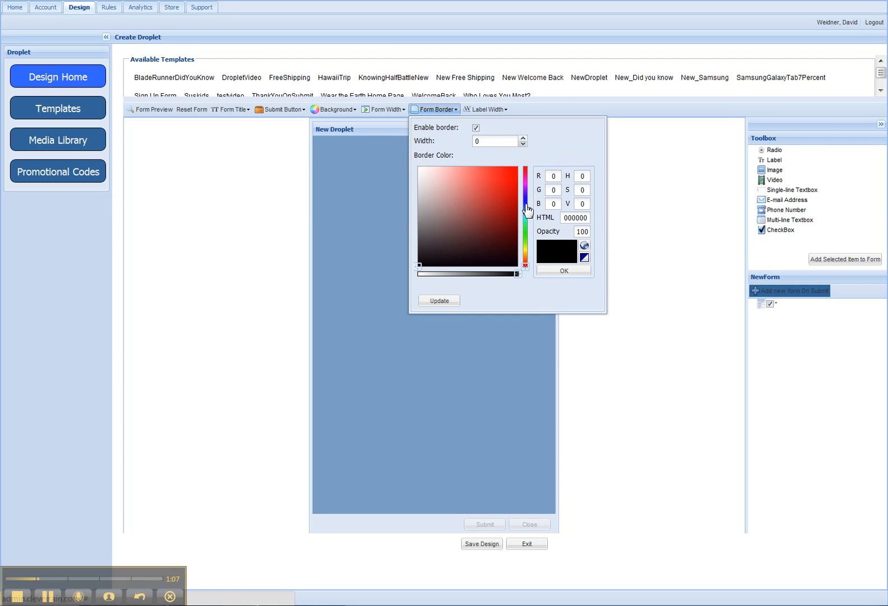
{"action": "left_click", "coordinate": [526, 206]}
{"action": "left_click", "coordinate": [468, 232]}
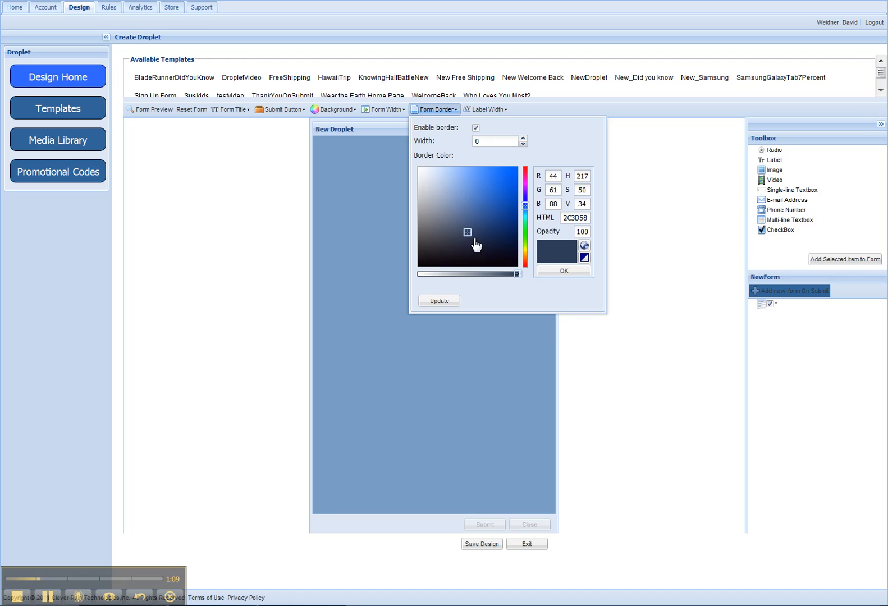
{"action": "left_click", "coordinate": [561, 273]}
{"action": "left_click", "coordinate": [523, 138]}
{"action": "left_click", "coordinate": [440, 304]}
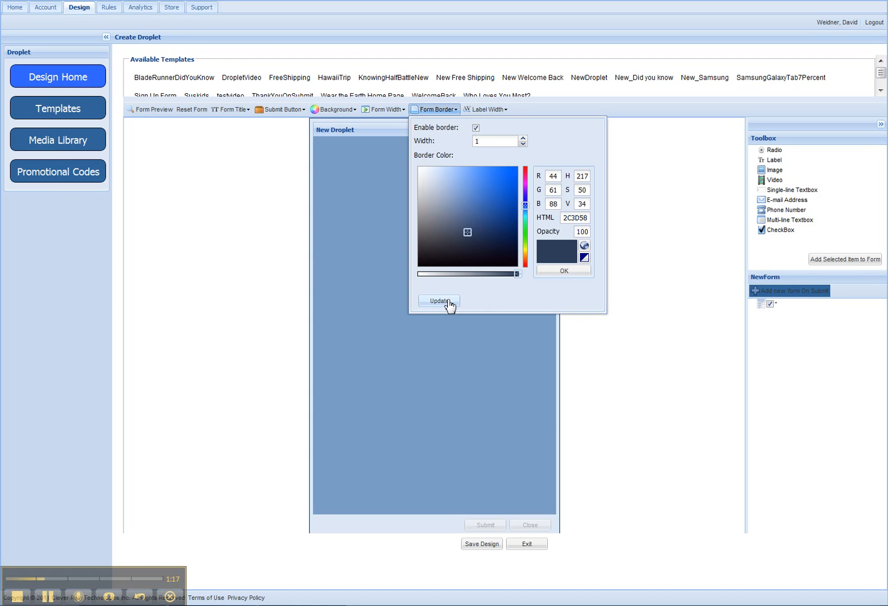
{"action": "left_click", "coordinate": [646, 332]}
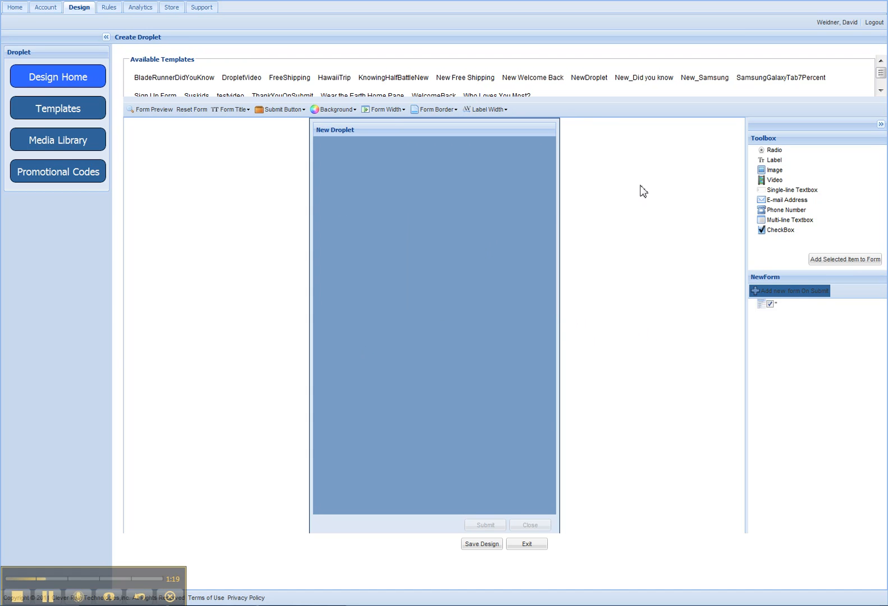
Step: Add an image element to the form and assign it the TropicalFlower1 picture from the media library
{"action": "left_click_drag", "start_coordinate": [774, 171], "coordinate": [497, 273]}
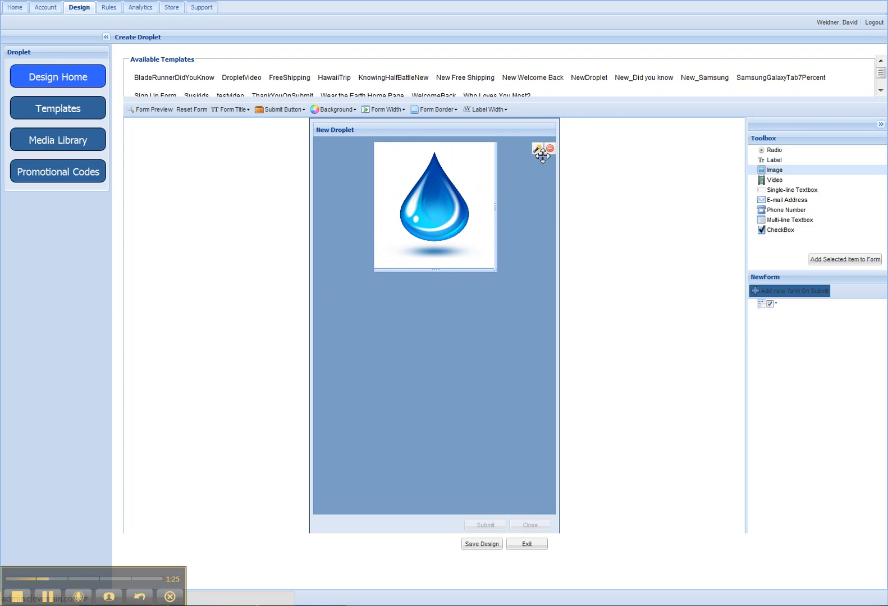
{"action": "left_click", "coordinate": [537, 148]}
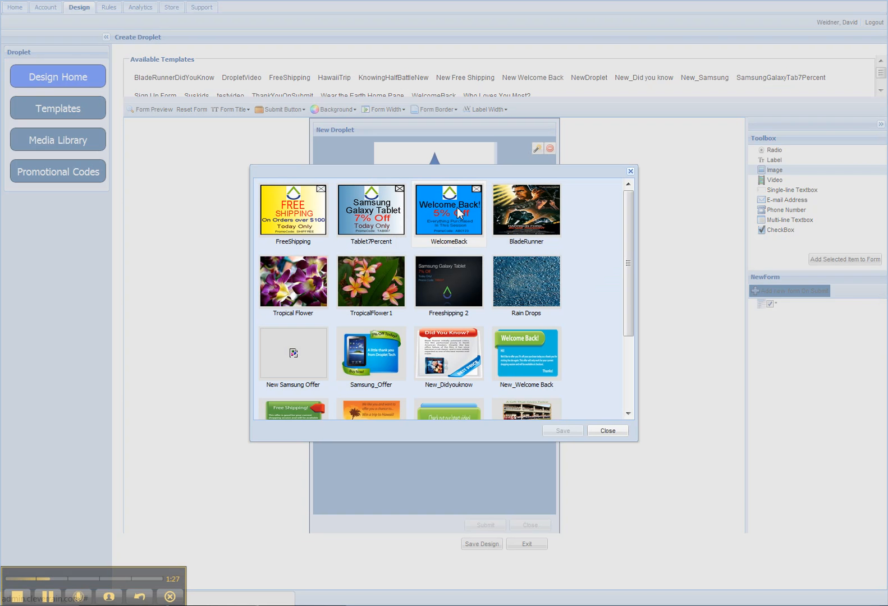
{"action": "left_click", "coordinate": [375, 281]}
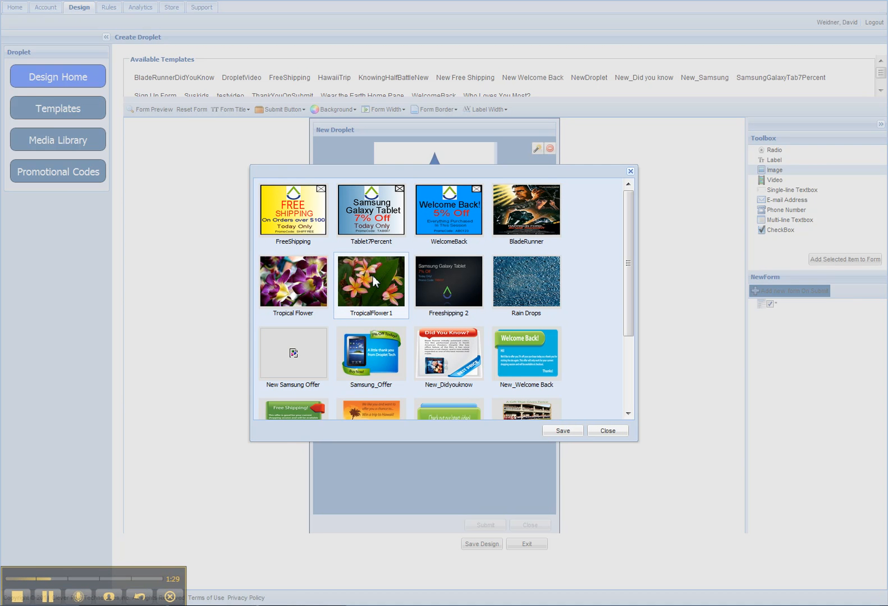
{"action": "left_click", "coordinate": [565, 432]}
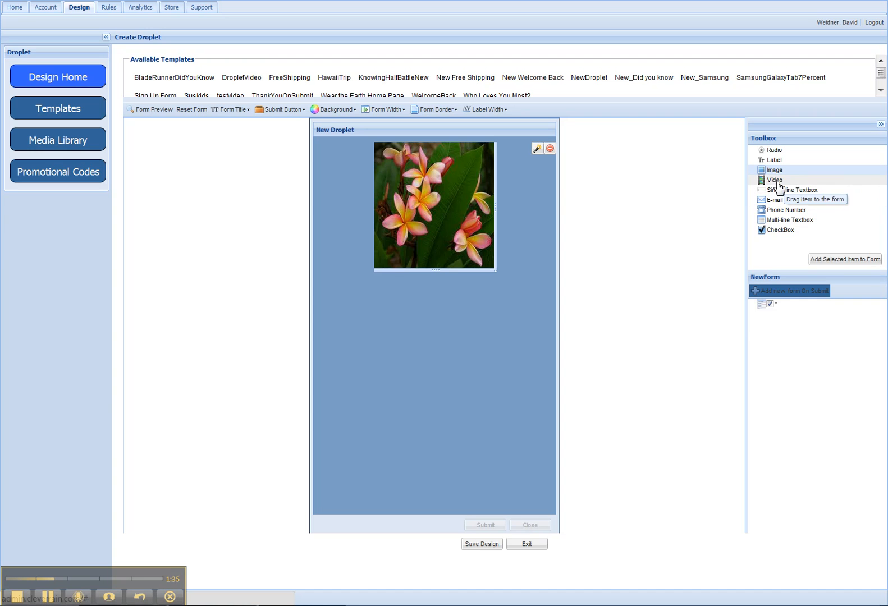
Step: Add a label below the image and replace its text with "How do you like our flowers. We'd love to hear from you"
{"action": "left_click_drag", "start_coordinate": [775, 161], "coordinate": [424, 304]}
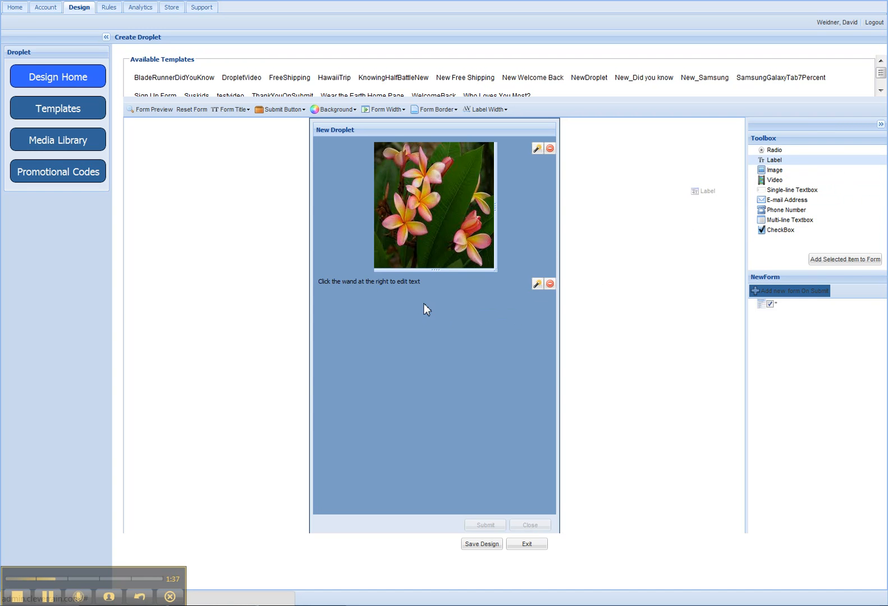
{"action": "left_click", "coordinate": [534, 284]}
{"action": "left_click_drag", "start_coordinate": [426, 305], "coordinate": [268, 306]}
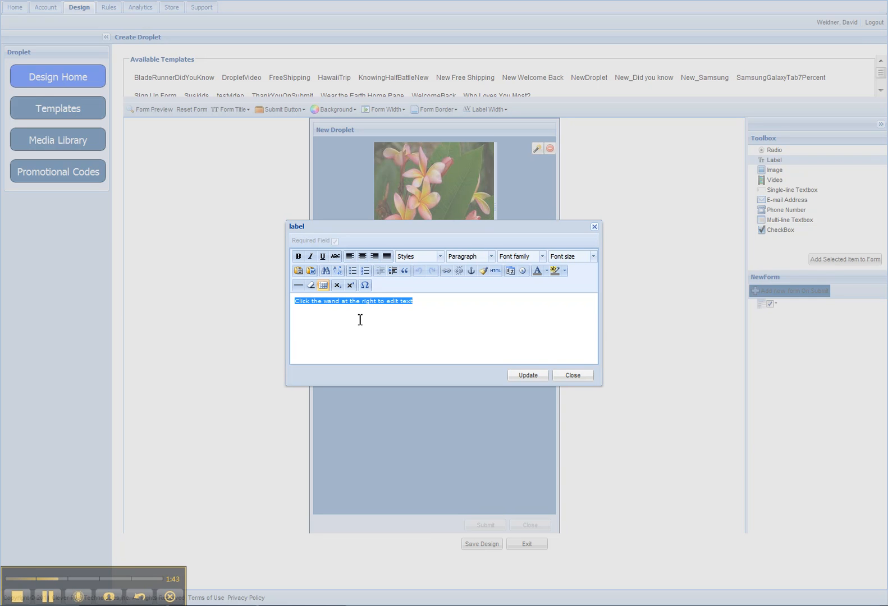
{"action": "type", "text": "How"}
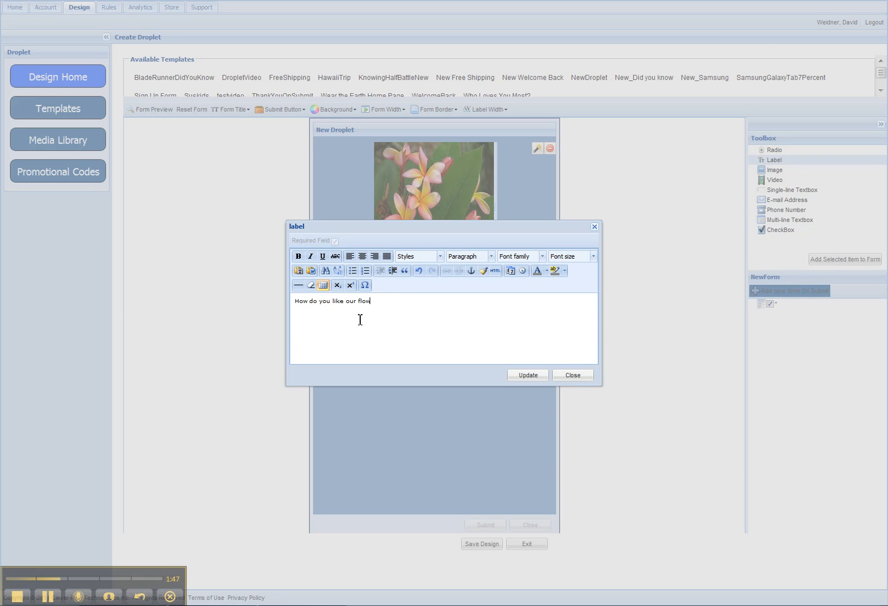
{"action": "type", "text": "do you like our flowers. We'd love to hear from you"}
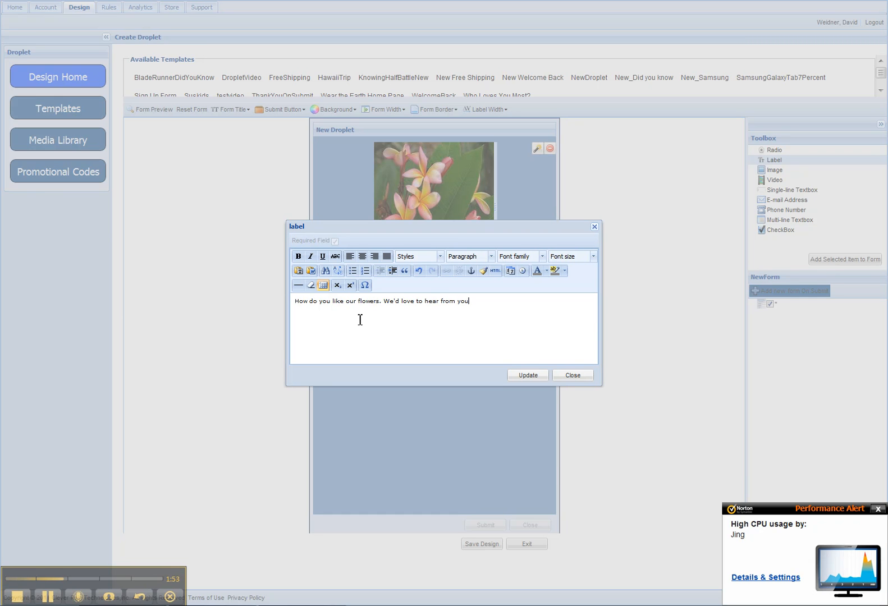
{"action": "left_click", "coordinate": [878, 509]}
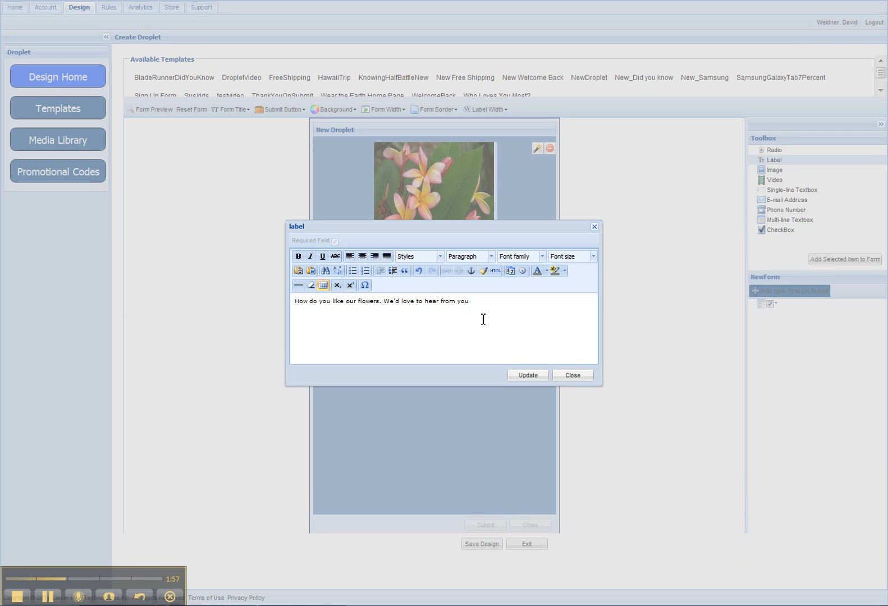
Step: Set the whole label text to font size 5 (18pt) and apply it to the form
{"action": "left_click_drag", "start_coordinate": [485, 302], "coordinate": [290, 306]}
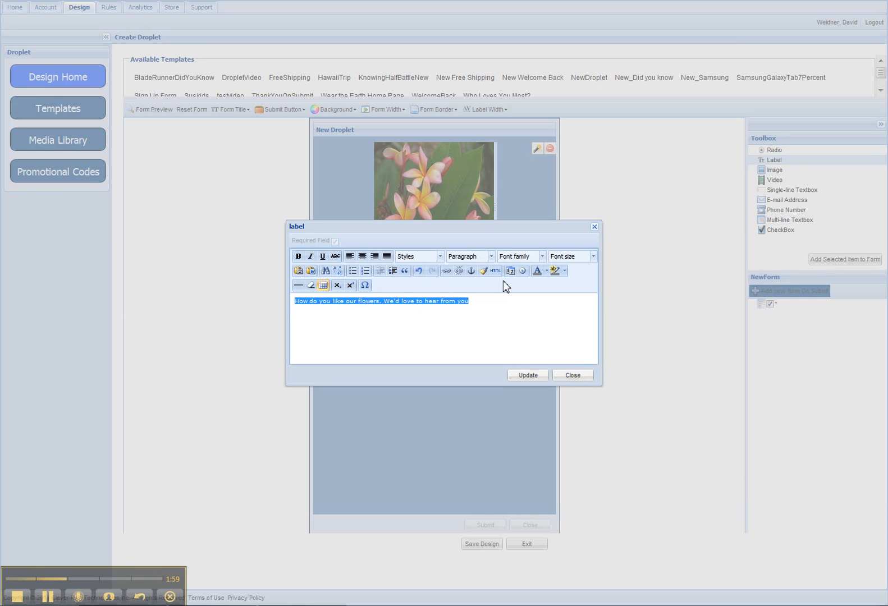
{"action": "left_click", "coordinate": [593, 256]}
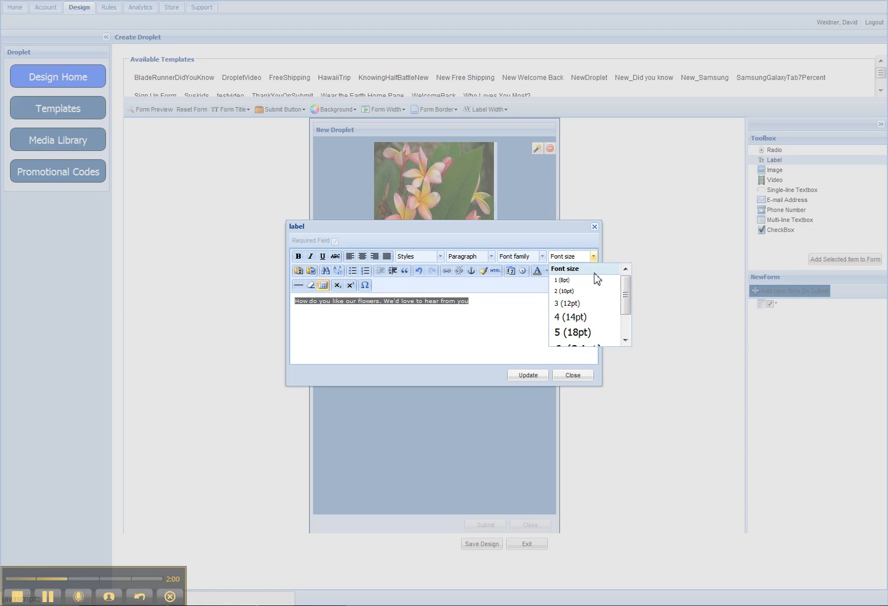
{"action": "left_click", "coordinate": [575, 333]}
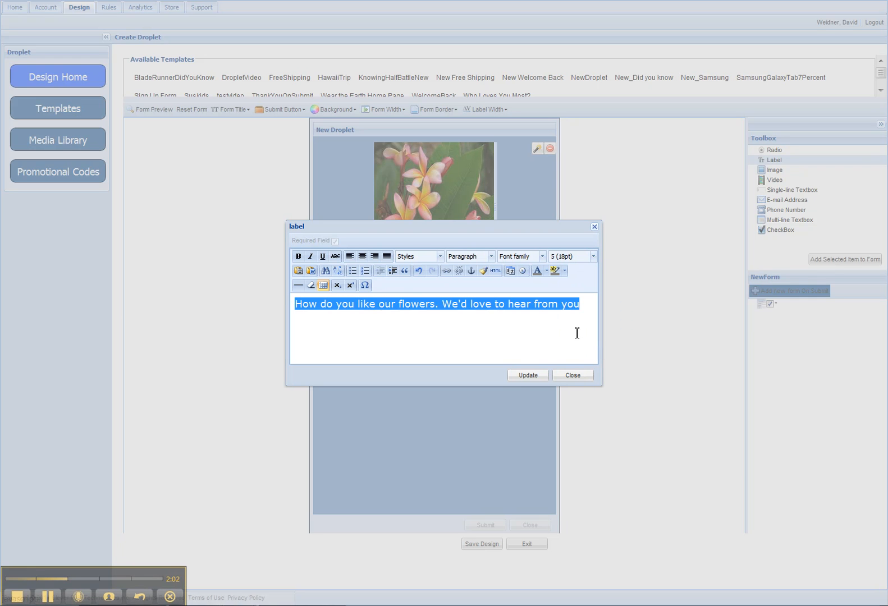
{"action": "left_click", "coordinate": [536, 377]}
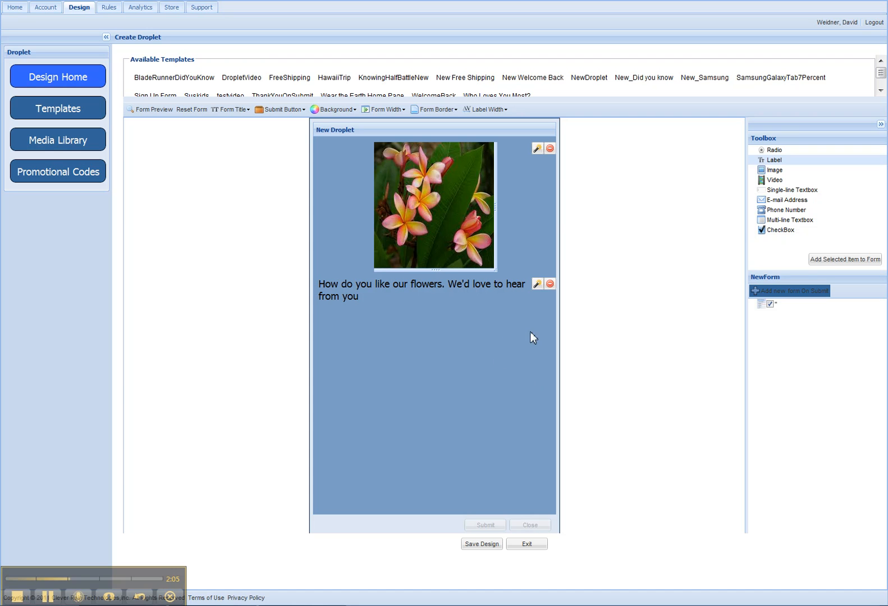
Step: Add a multi-line textbox below the label and replace its caption with "Comment:"
{"action": "left_click_drag", "start_coordinate": [791, 218], "coordinate": [399, 343]}
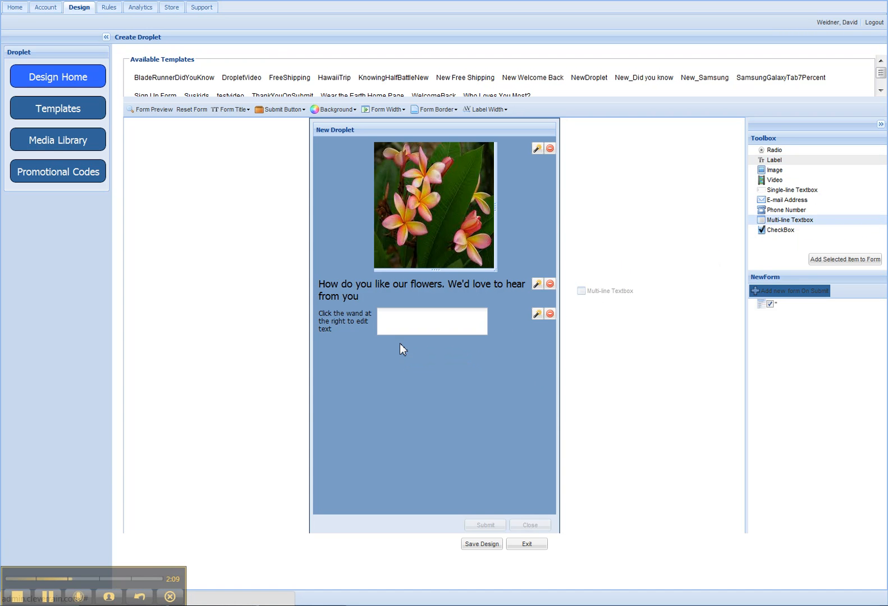
{"action": "left_click", "coordinate": [537, 314]}
{"action": "left_click_drag", "start_coordinate": [422, 303], "coordinate": [281, 300]}
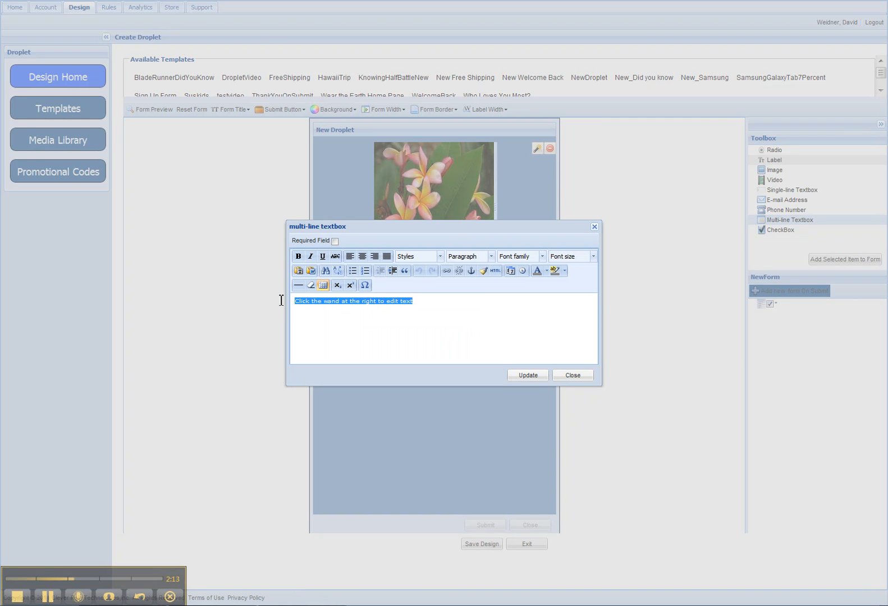
{"action": "type", "text": "Comment:"}
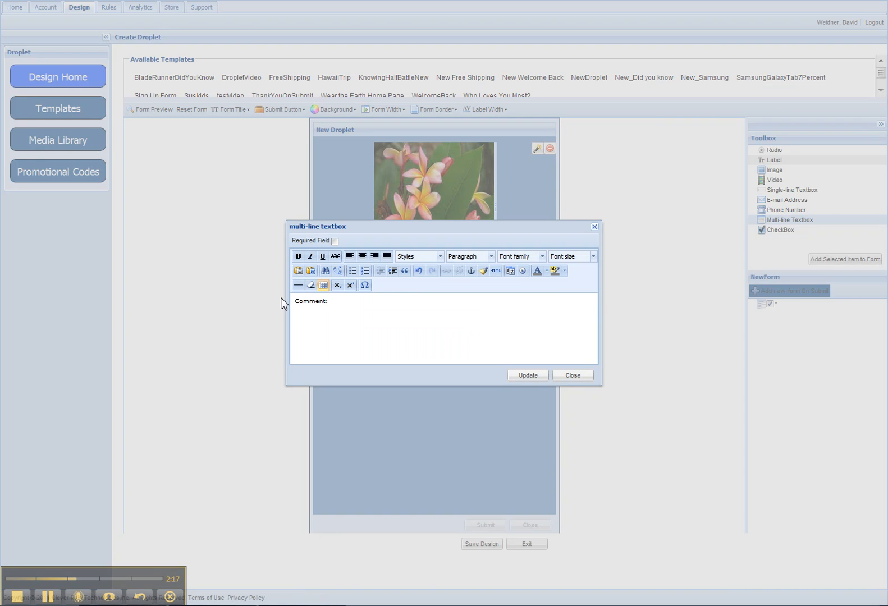
Step: Set the "Comment:" caption to font size 5 (18pt) and apply it to the form
{"action": "left_click_drag", "start_coordinate": [339, 304], "coordinate": [278, 306]}
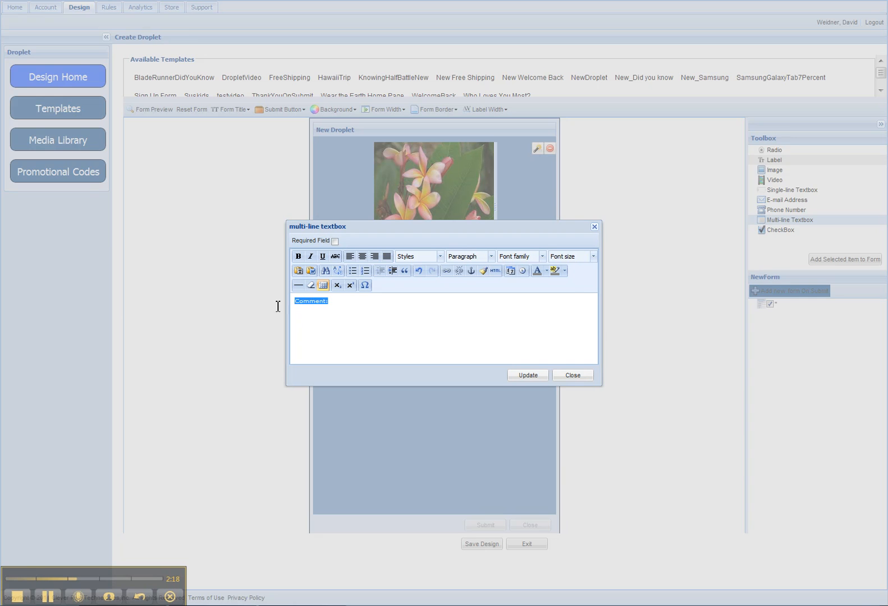
{"action": "left_click", "coordinate": [593, 256]}
{"action": "left_click", "coordinate": [578, 332]}
{"action": "left_click", "coordinate": [527, 375]}
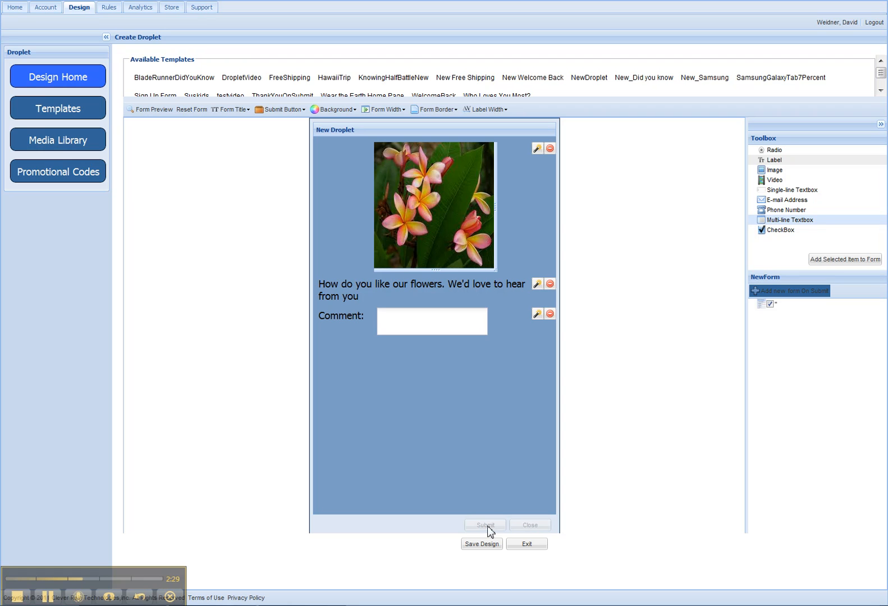
Step: Align the form's submit button to the center and update the form
{"action": "left_click", "coordinate": [299, 110]}
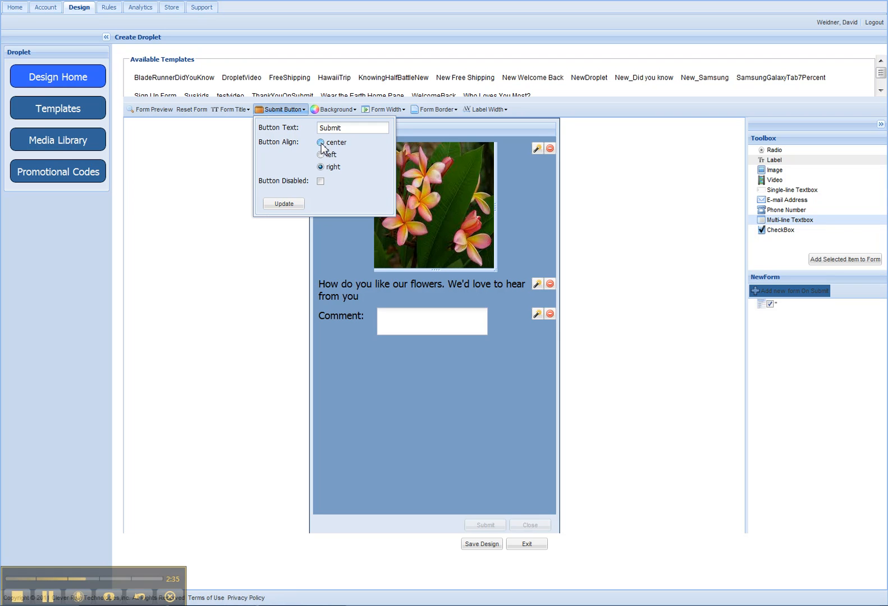
{"action": "left_click", "coordinate": [285, 205]}
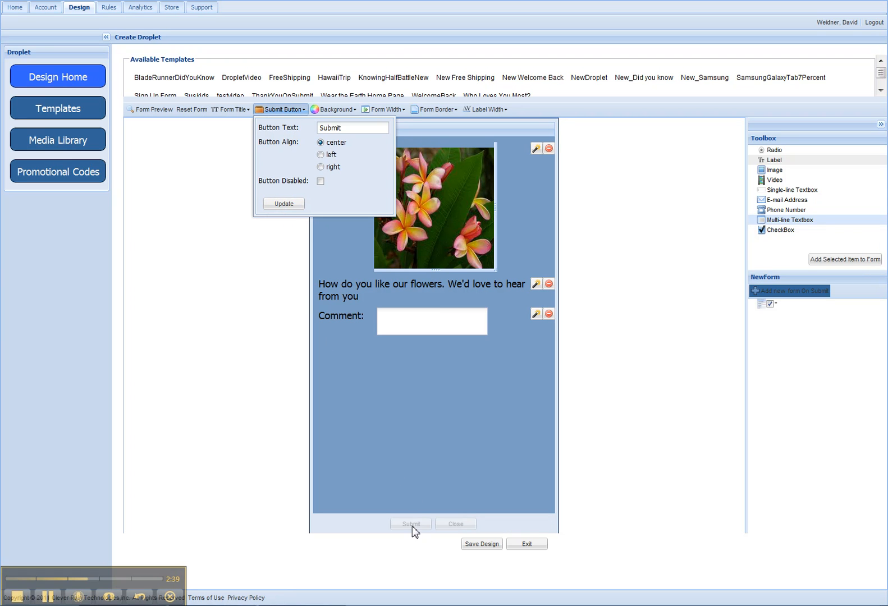
{"action": "left_click", "coordinate": [276, 274]}
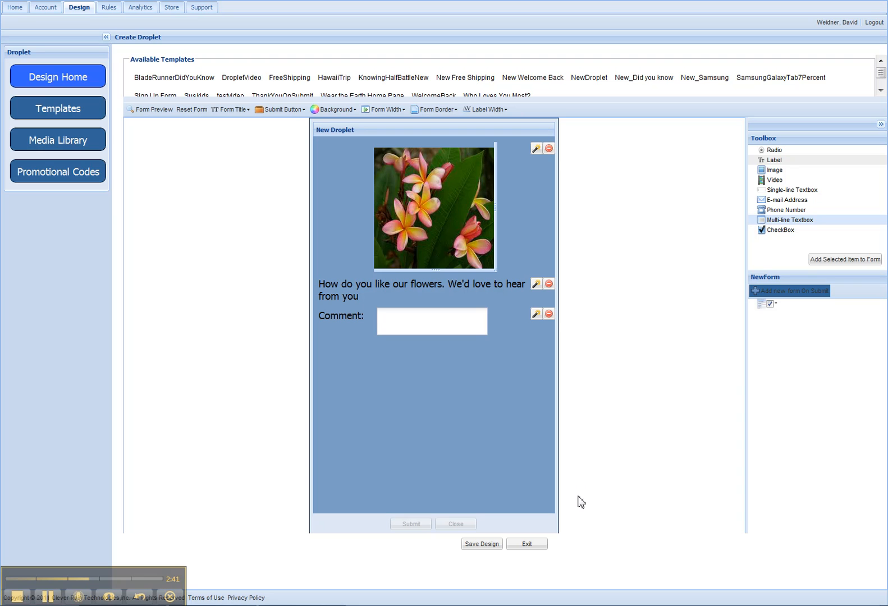
Step: Save the form design as "New Droplet Design" and return to the droplet settings without continuing the design
{"action": "left_click", "coordinate": [482, 544]}
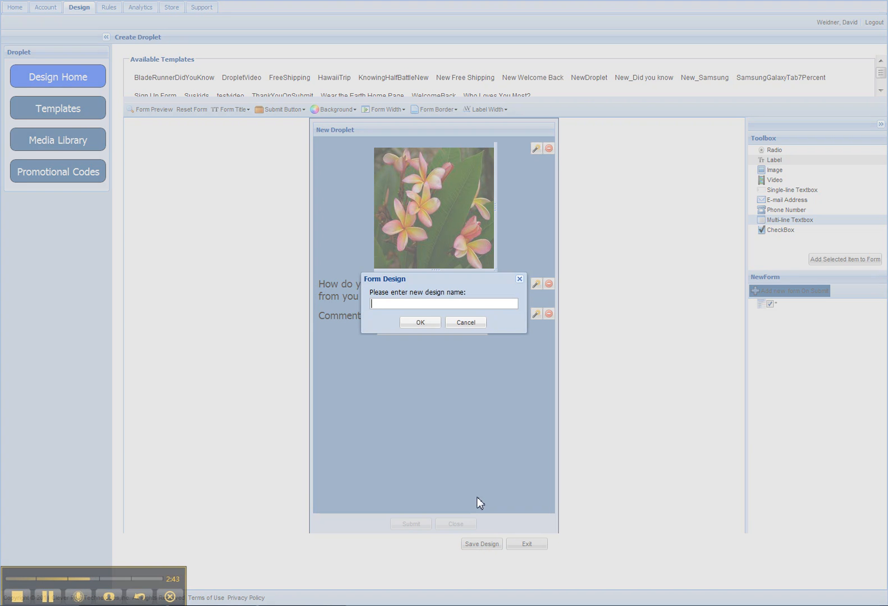
{"action": "left_click", "coordinate": [421, 323]}
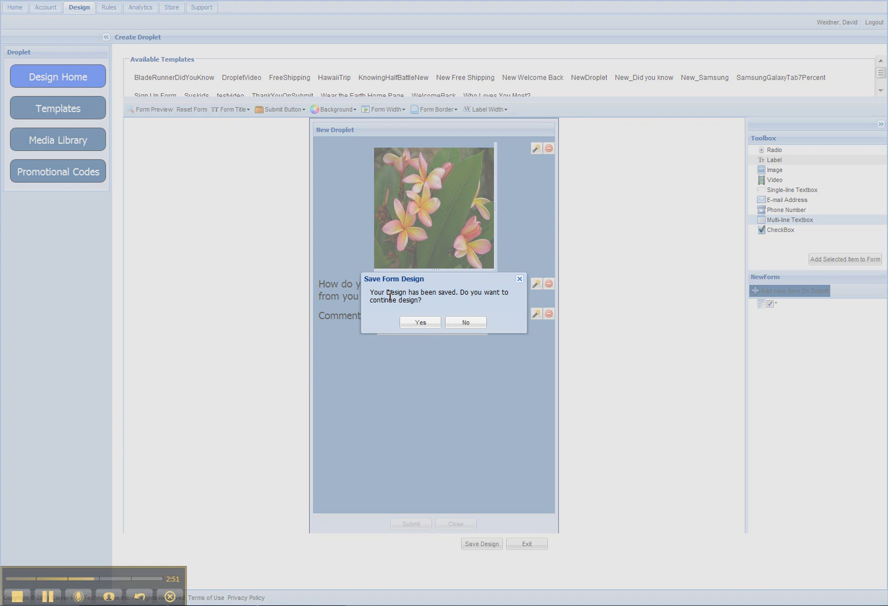
{"action": "left_click", "coordinate": [471, 324]}
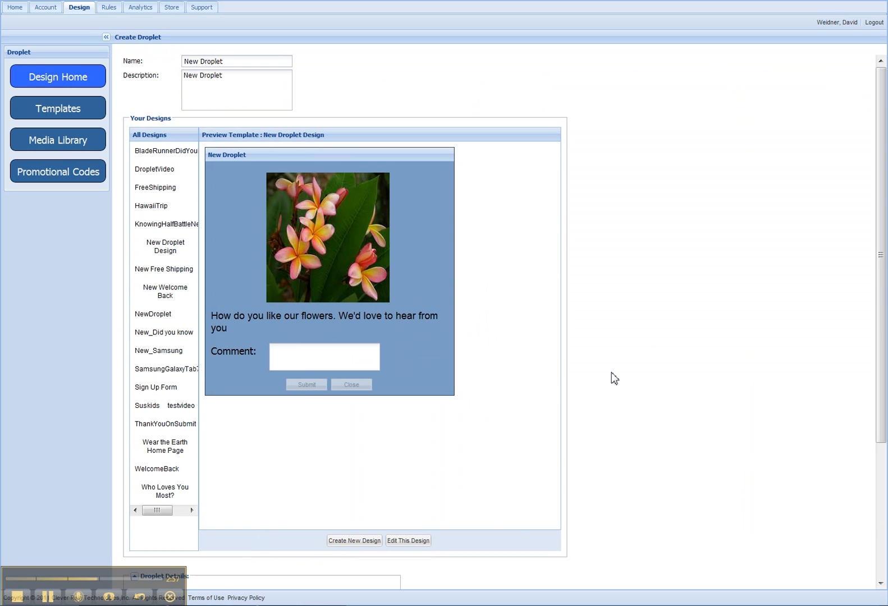
Step: Set the droplet's display effect to Fade In, its duration to 3 seconds and its position to Center, and save the droplet
{"action": "scroll", "coordinate": [612, 371], "scroll_direction": "down", "scroll_amount": 3}
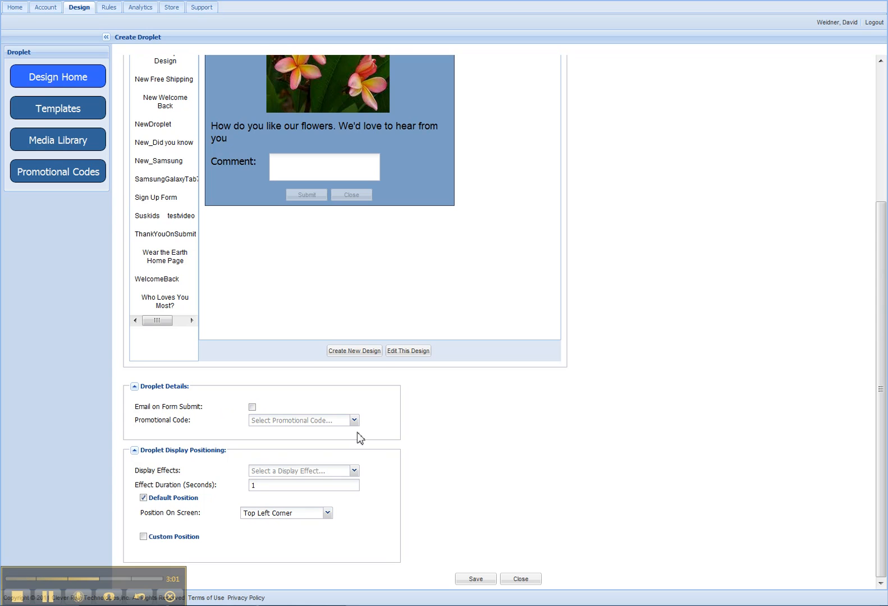
{"action": "left_click", "coordinate": [354, 472]}
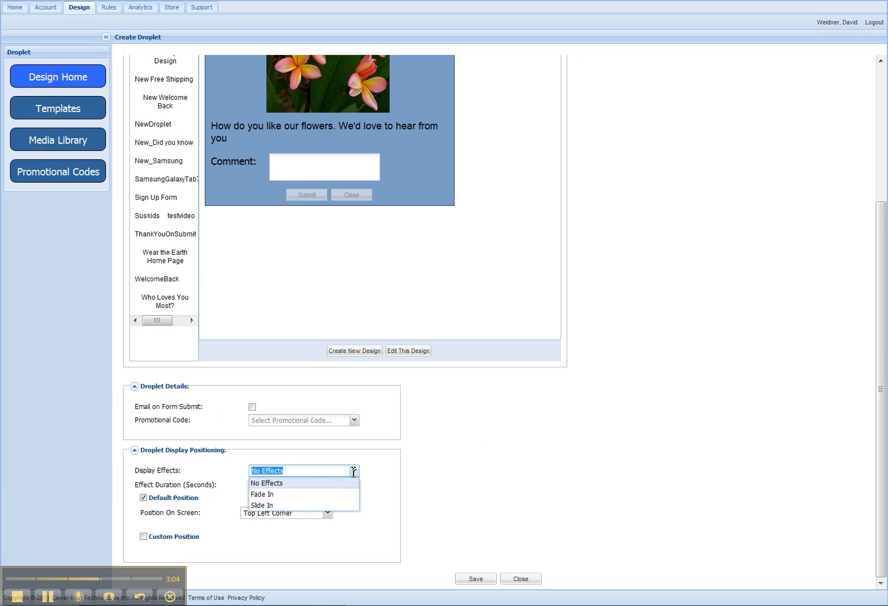
{"action": "left_click", "coordinate": [273, 494]}
{"action": "left_click_drag", "start_coordinate": [308, 486], "coordinate": [250, 487]}
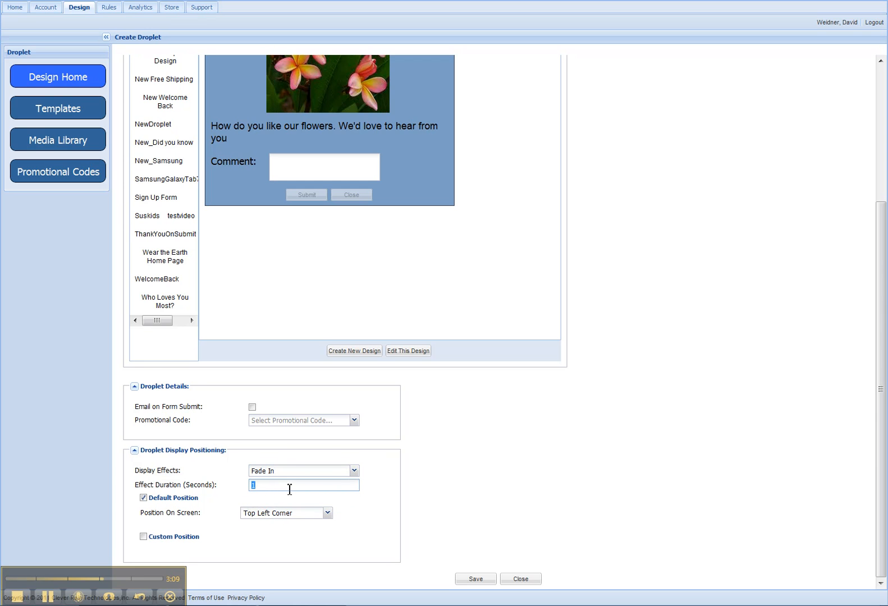
{"action": "left_click", "coordinate": [327, 512]}
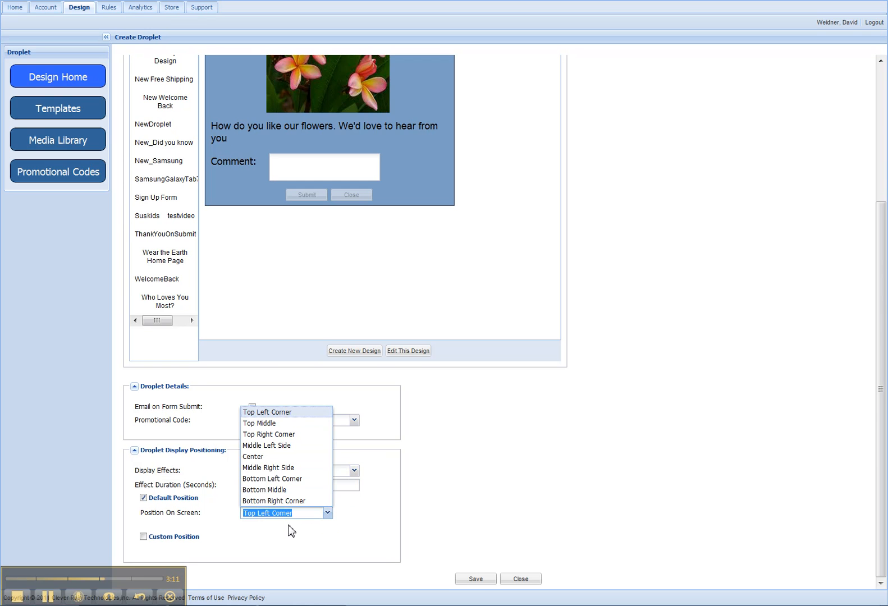
{"action": "left_click", "coordinate": [253, 456]}
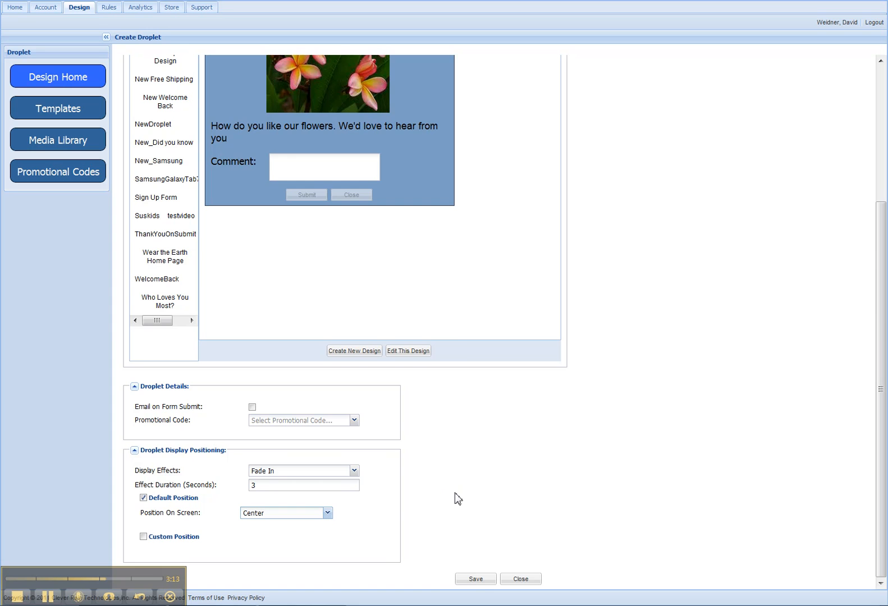
{"action": "left_click", "coordinate": [477, 579]}
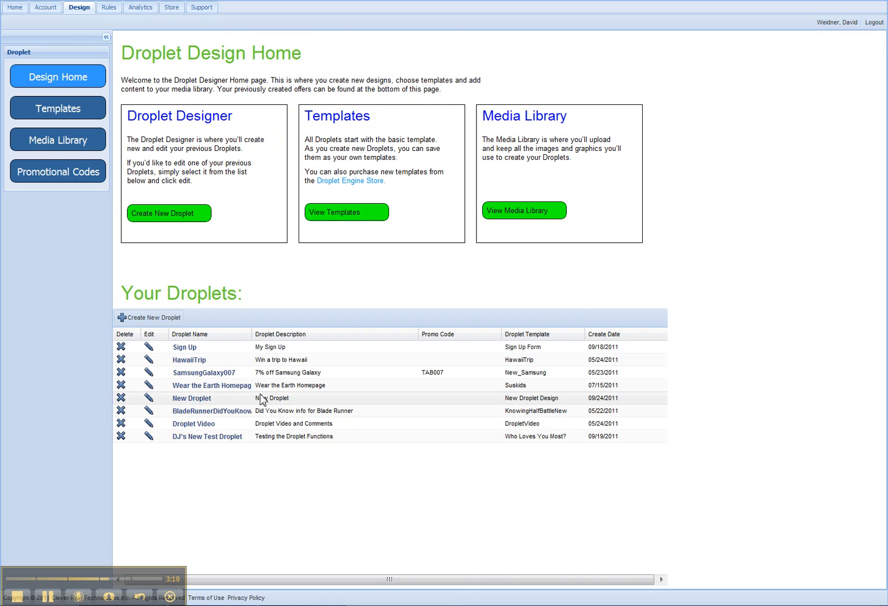
Step: Create a new rule named "New Droplet Rule" and enable it
{"action": "left_click", "coordinate": [110, 9]}
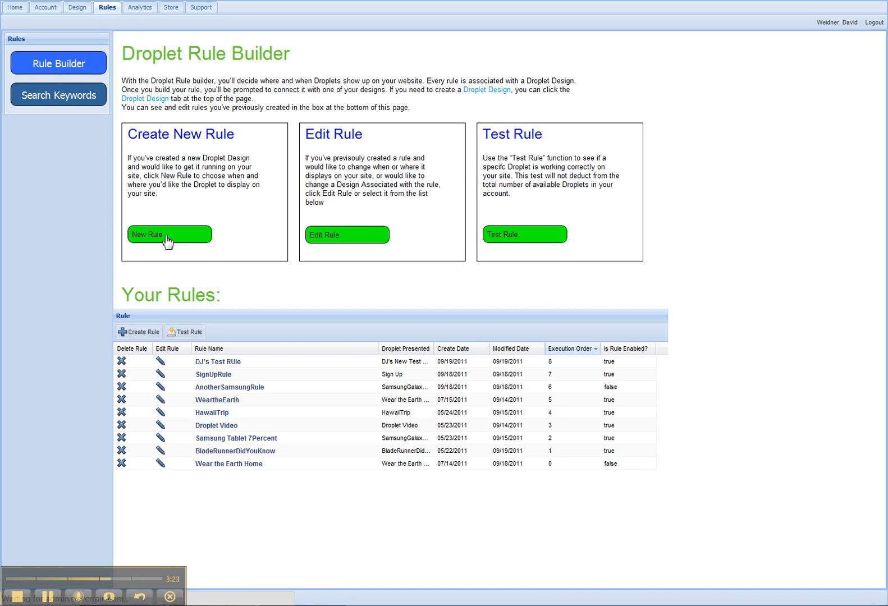
{"action": "left_click", "coordinate": [169, 239]}
{"action": "left_click", "coordinate": [216, 73]}
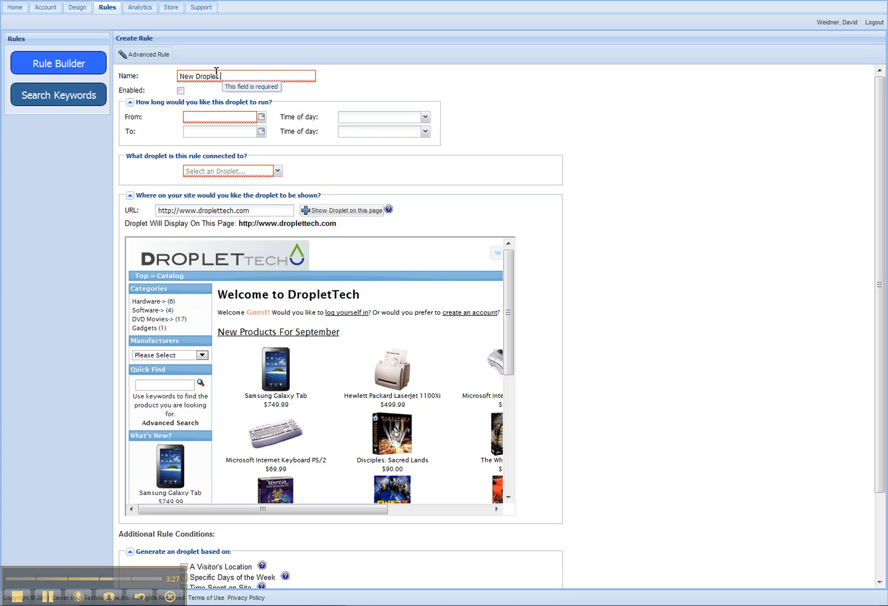
{"action": "type", "text": "New Droplet Rule"}
{"action": "left_click", "coordinate": [180, 91]}
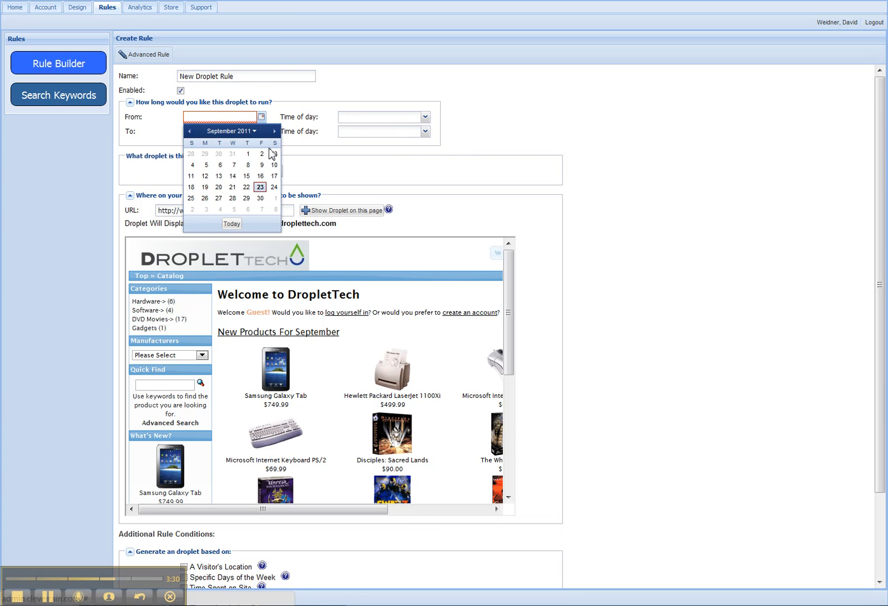
Step: Run the rule from 09/23/2011 to 09/24/2011 and connect it to the "New Droplet" droplet
{"action": "left_click", "coordinate": [260, 187]}
{"action": "left_click", "coordinate": [261, 132]}
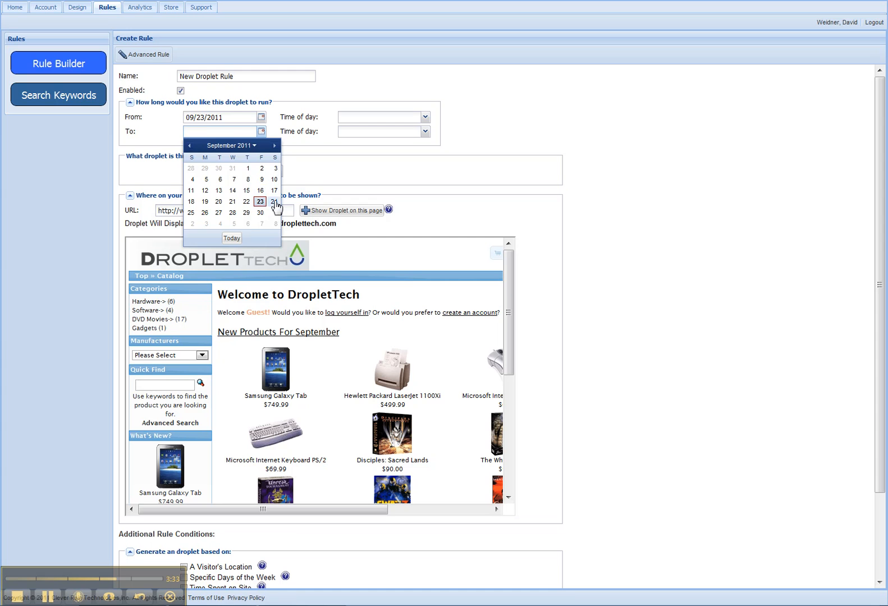
{"action": "left_click", "coordinate": [274, 202]}
{"action": "left_click", "coordinate": [278, 172]}
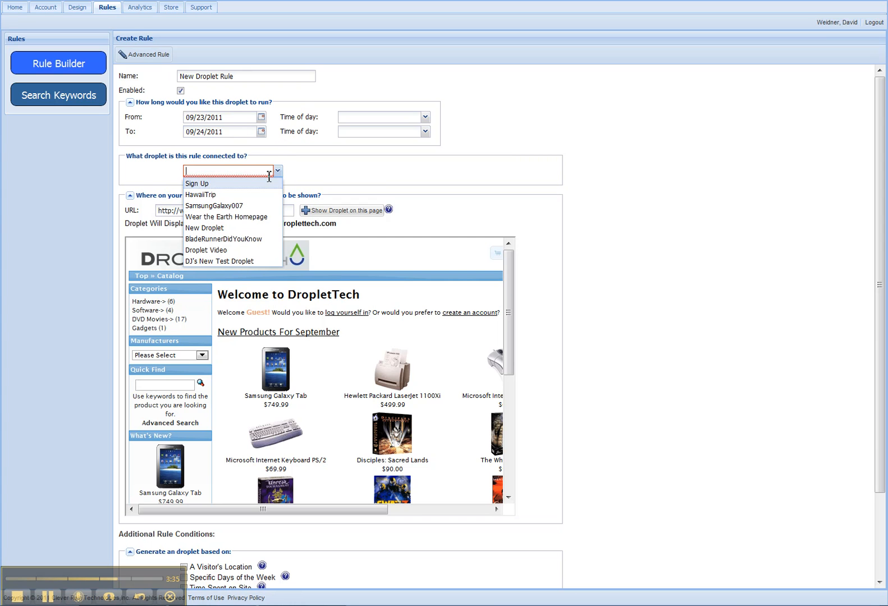
{"action": "left_click", "coordinate": [219, 228]}
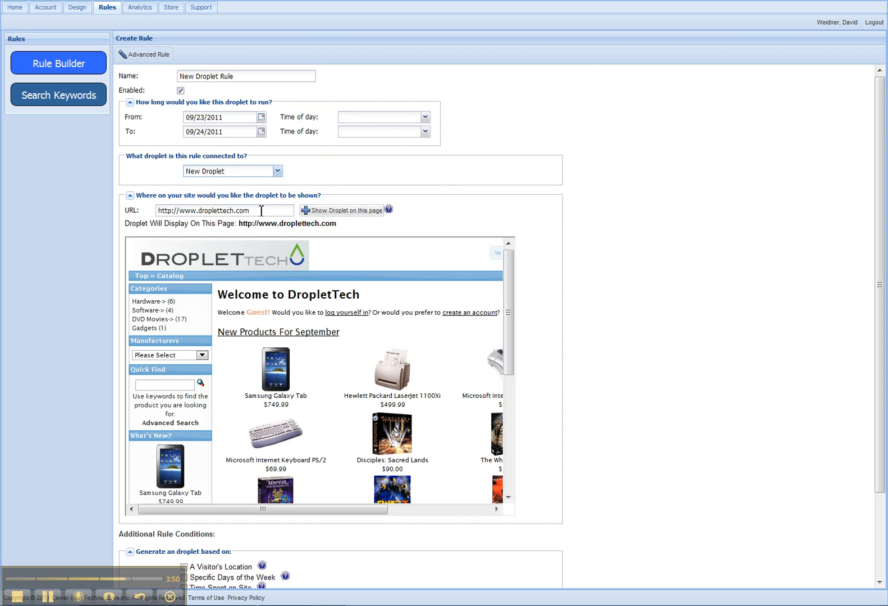
{"action": "left_click_drag", "start_coordinate": [259, 211], "coordinate": [179, 216]}
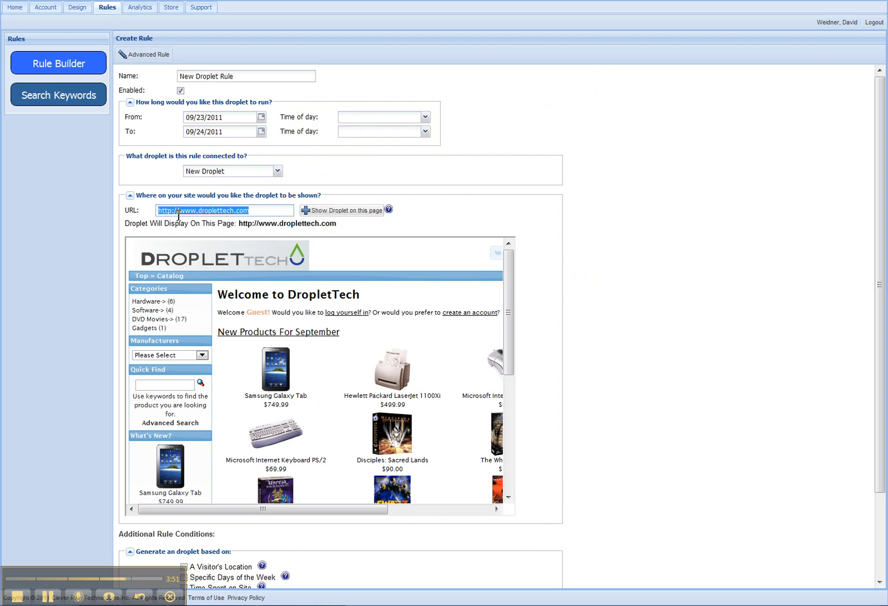
{"action": "key", "text": "ctrl+v"}
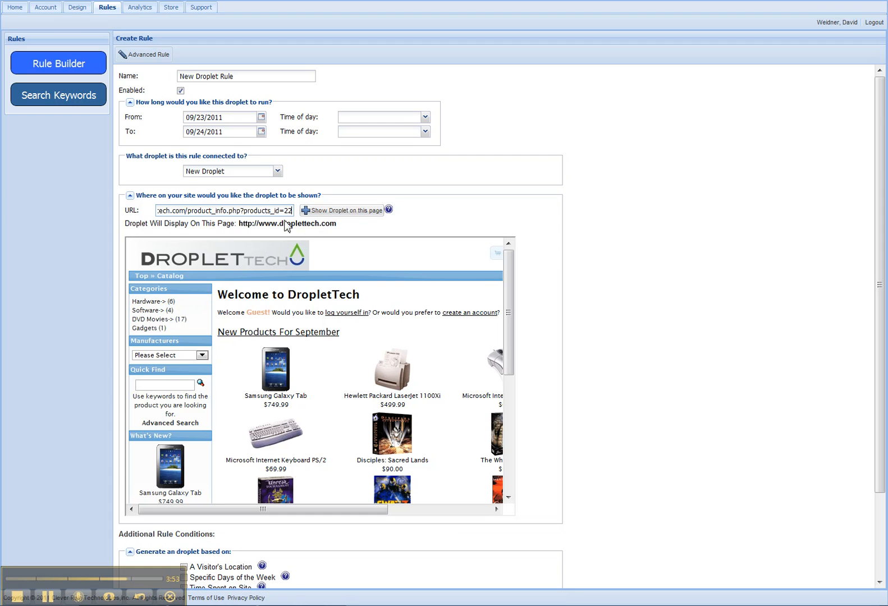
{"action": "left_click", "coordinate": [334, 212]}
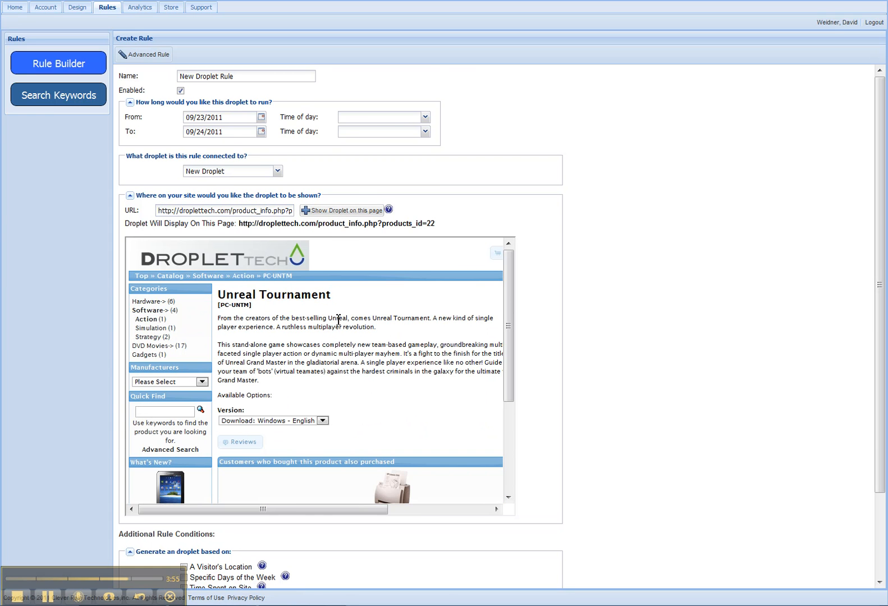
{"action": "scroll", "coordinate": [636, 359], "scroll_direction": "down", "scroll_amount": 2}
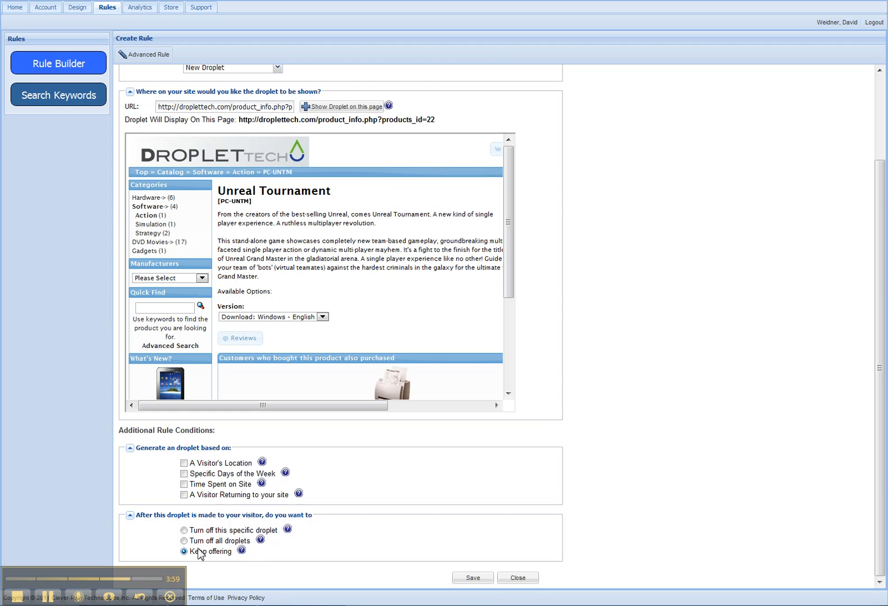
{"action": "left_click", "coordinate": [479, 580]}
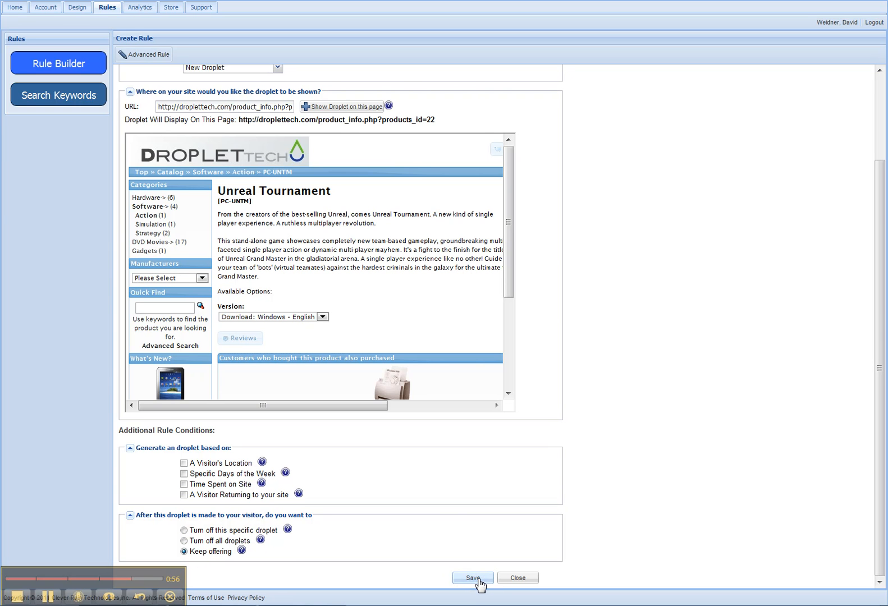